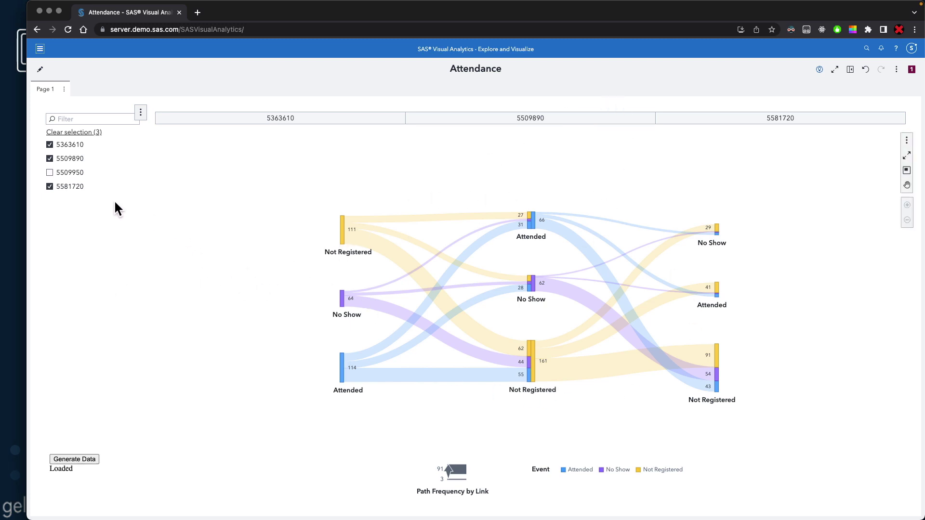
# - Swap event 5509950 in for 5581720, then restore 5581720 and regenerate the attendance data
pyautogui.click(49, 186)
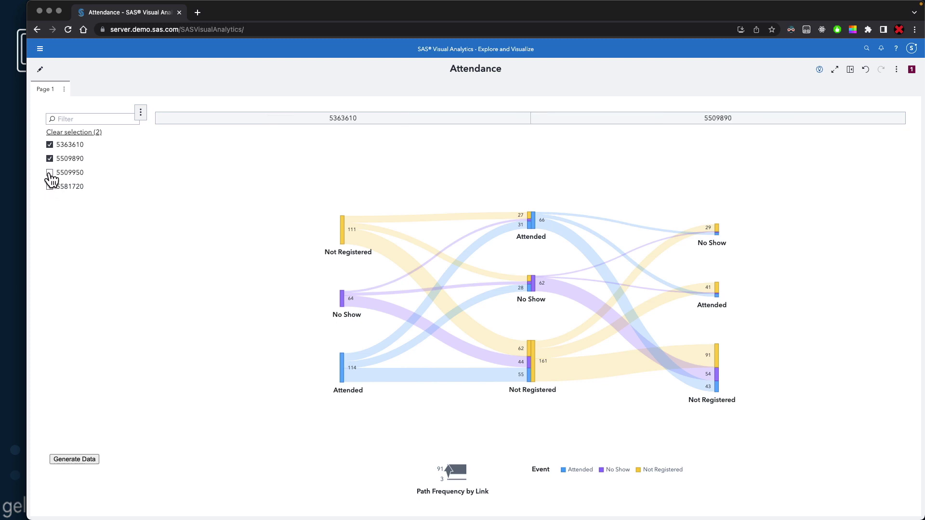
pyautogui.click(49, 173)
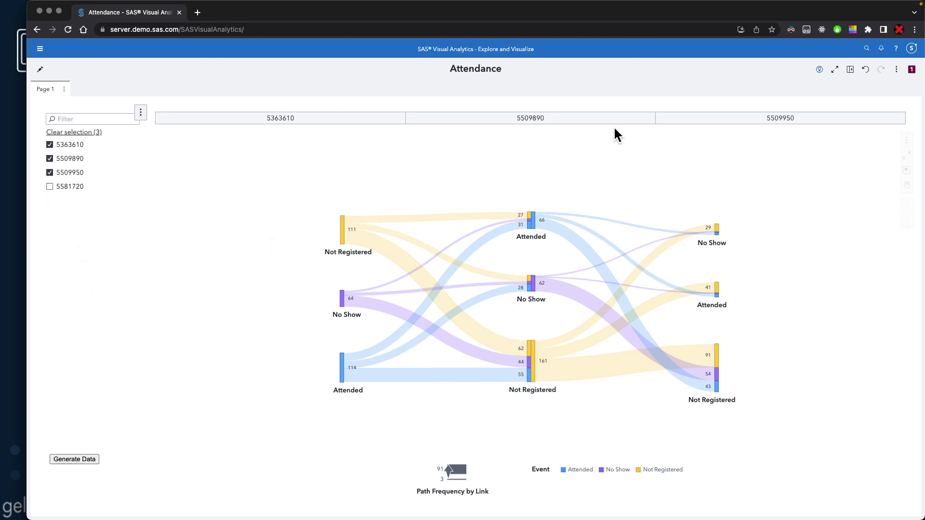
pyautogui.moveTo(74, 460)
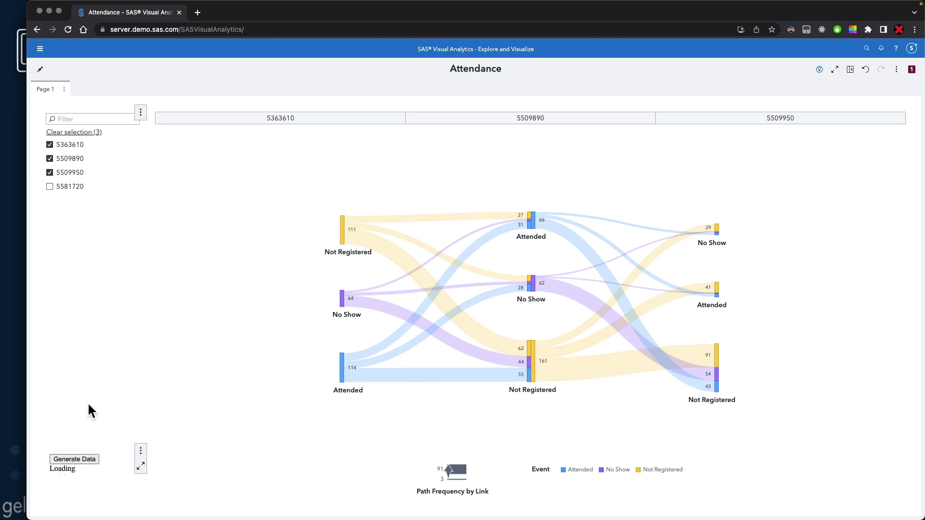
pyautogui.moveTo(408, 346)
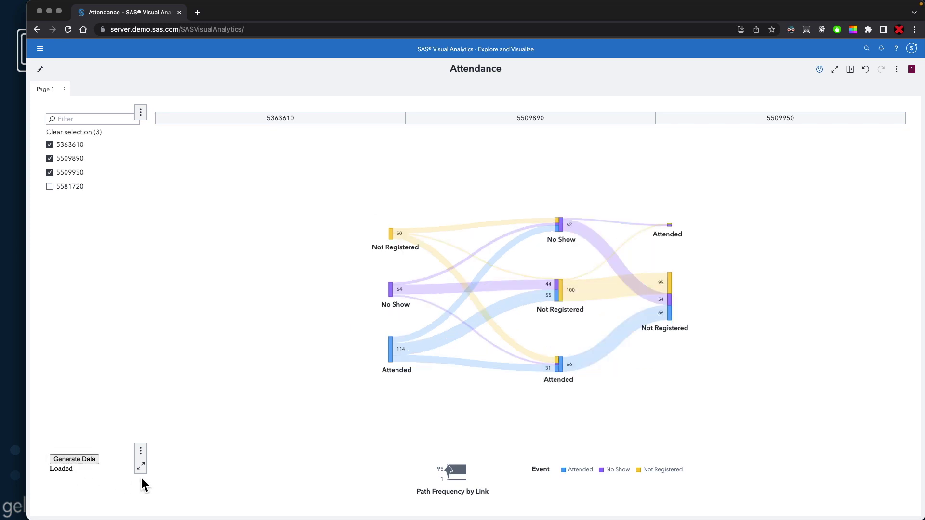
pyautogui.moveTo(468, 303)
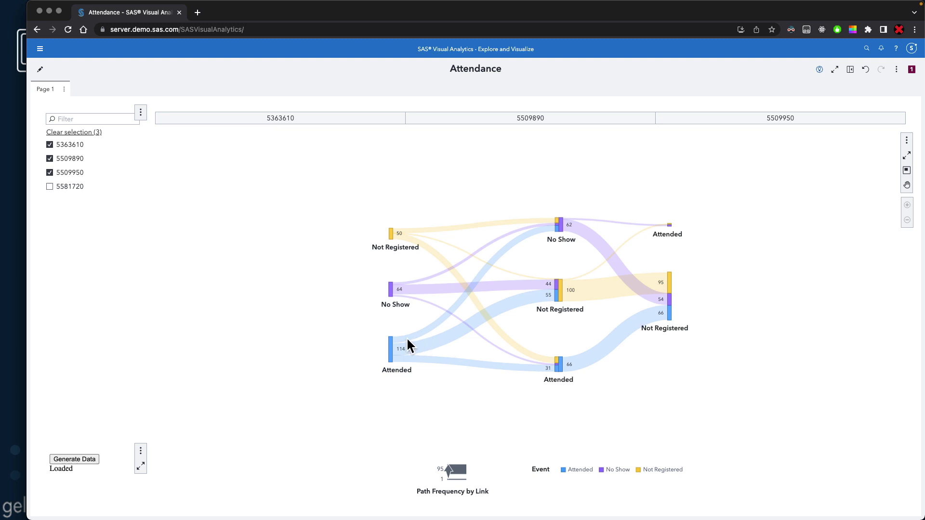
pyautogui.click(50, 172)
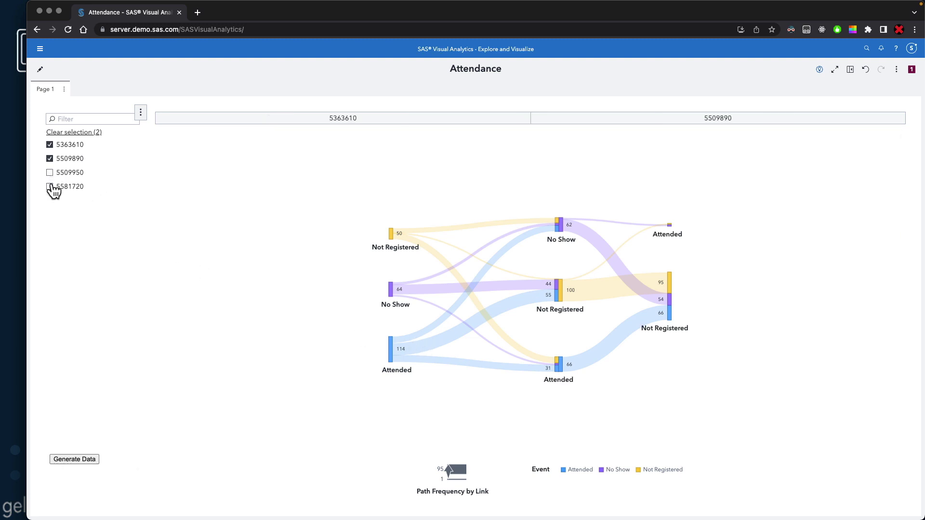
pyautogui.click(50, 186)
pyautogui.click(67, 457)
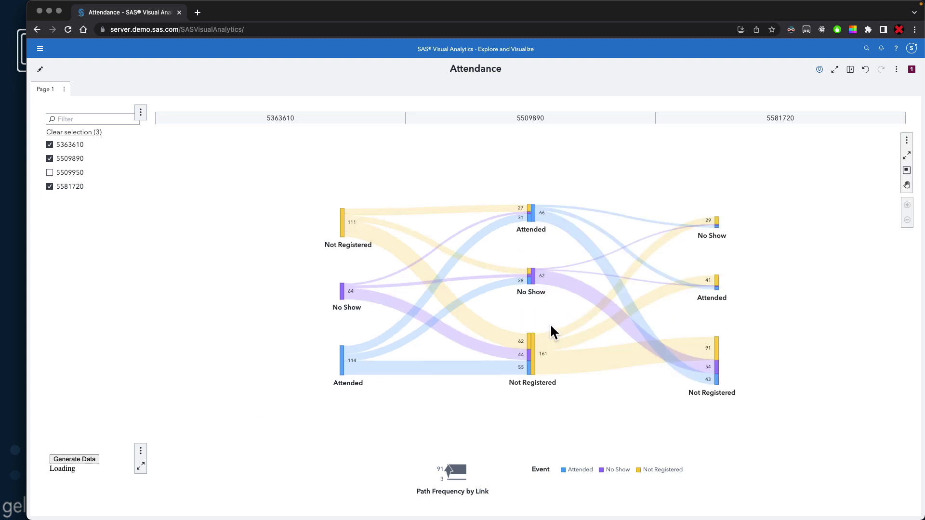
# - Edit the Attendance report and show the Generate Data object's actions and job URL options
pyautogui.moveTo(348, 289)
pyautogui.click(40, 68)
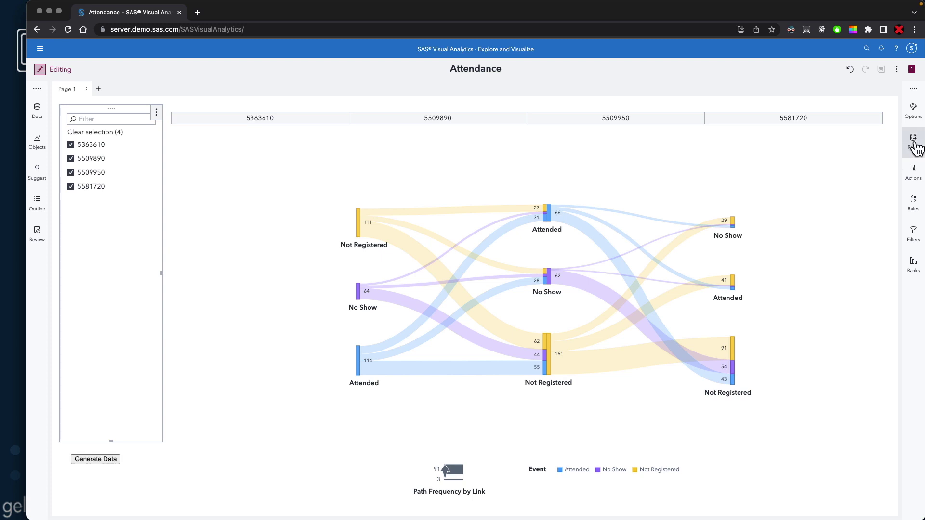
pyautogui.click(914, 171)
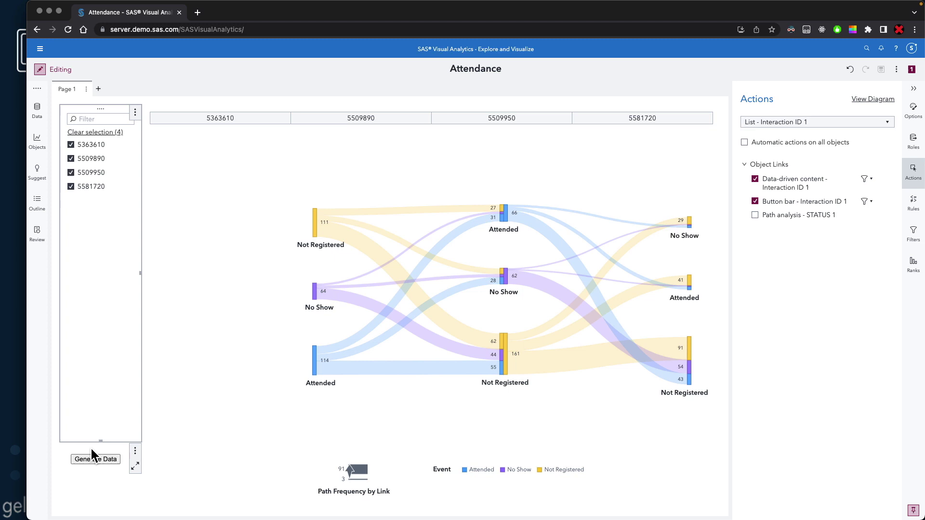
pyautogui.click(93, 479)
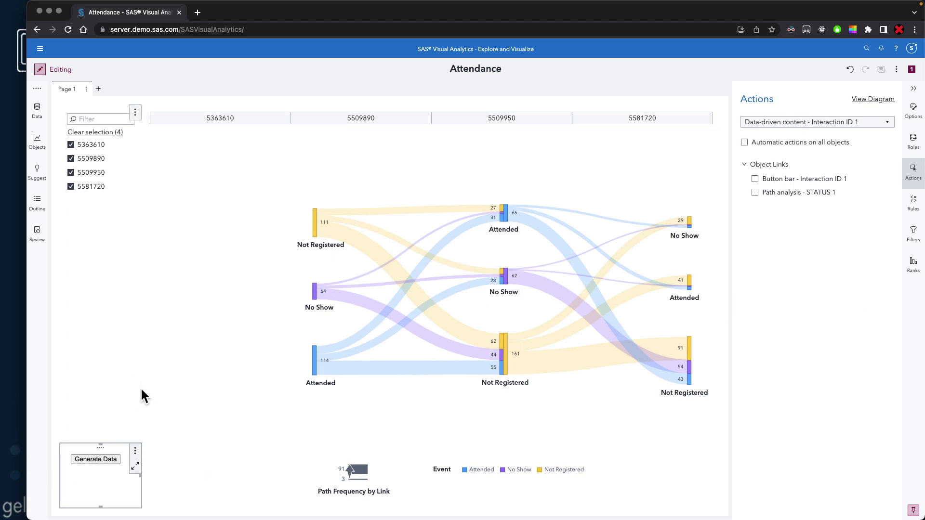
pyautogui.moveTo(101, 275)
pyautogui.click(915, 114)
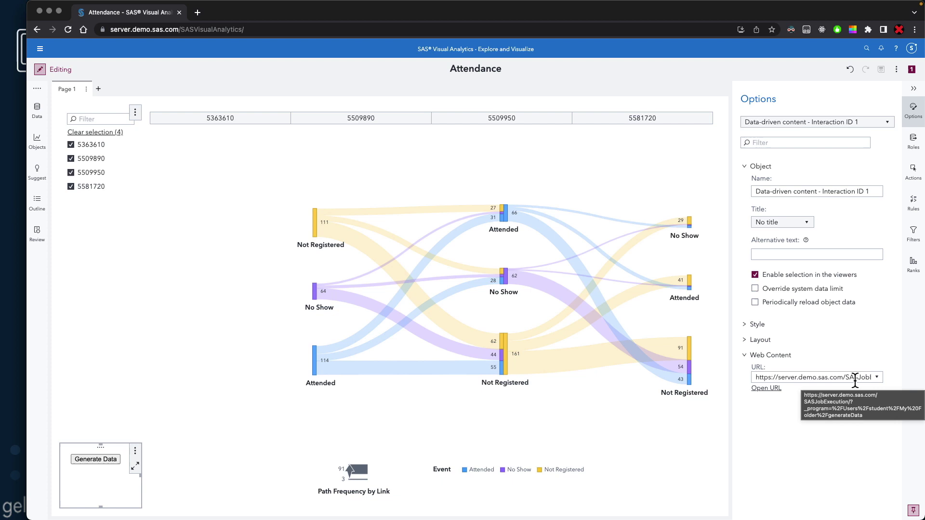
pyautogui.click(40, 49)
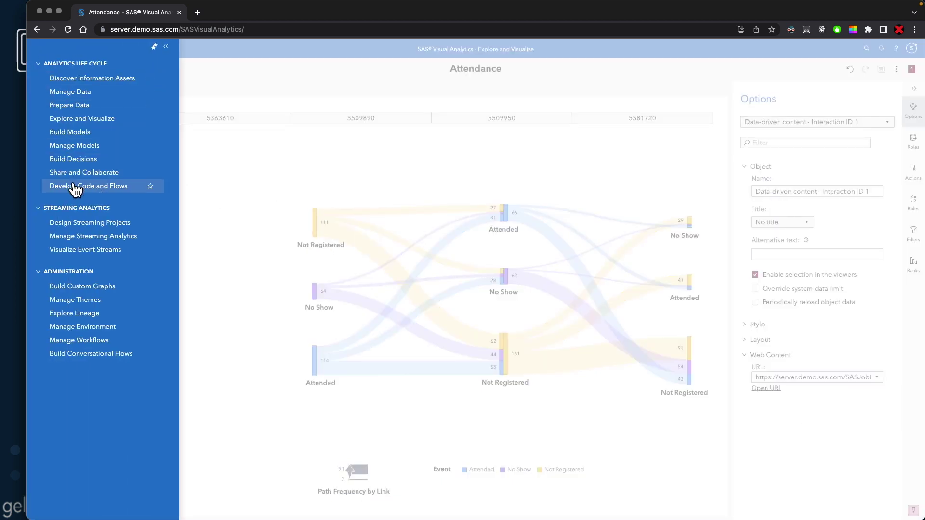
# - Open Develop Code and Flows and highlight the CAS session line in generateData
pyautogui.click(76, 187)
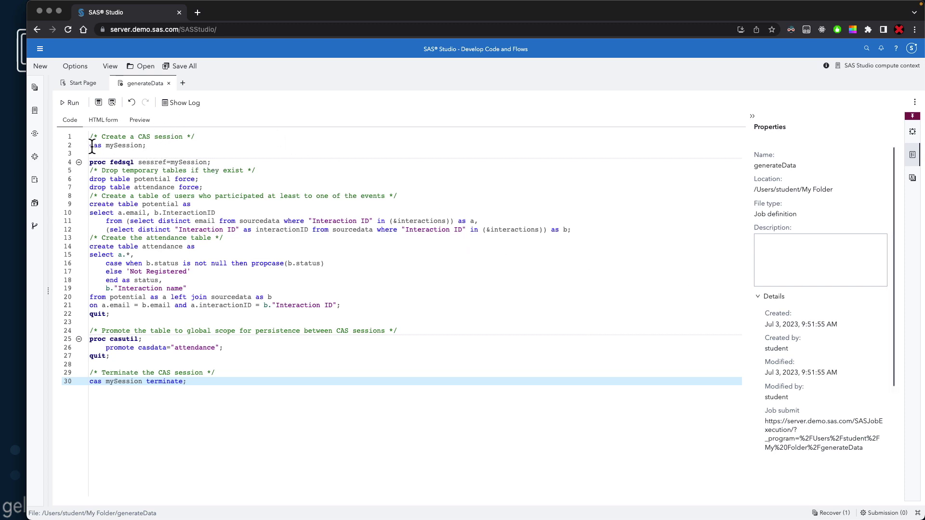
pyautogui.moveTo(91, 145); pyautogui.dragTo(184, 148)
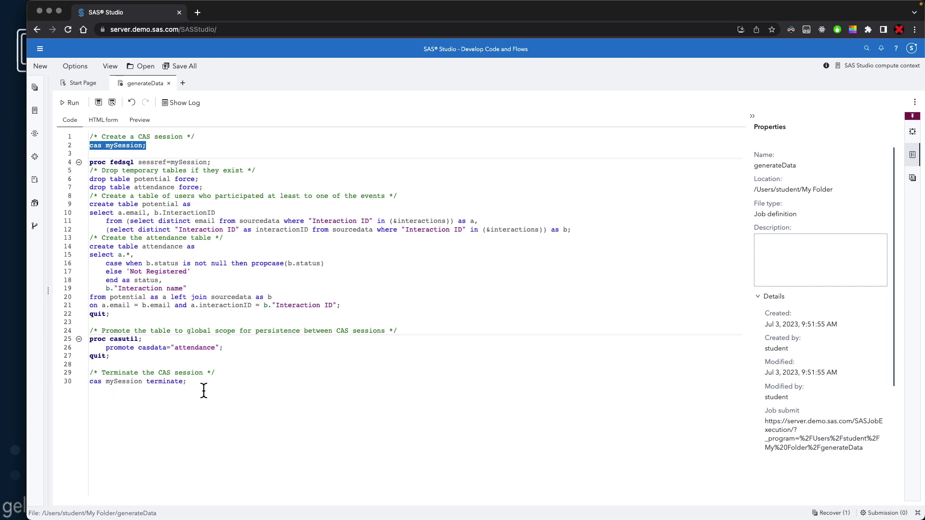
# - Review the job's HTML form up to the closing head tag, then head back to Visual Analytics
pyautogui.click(98, 120)
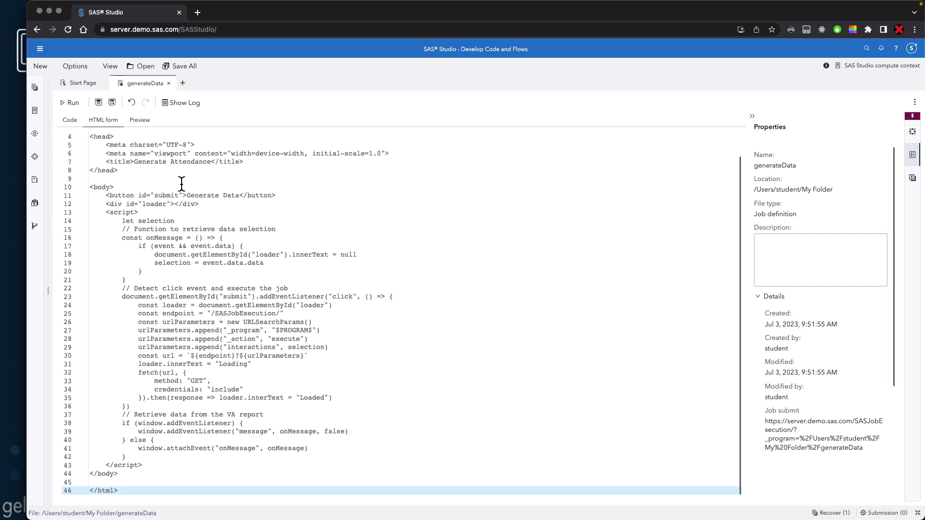
pyautogui.scroll(1, 144, 178)
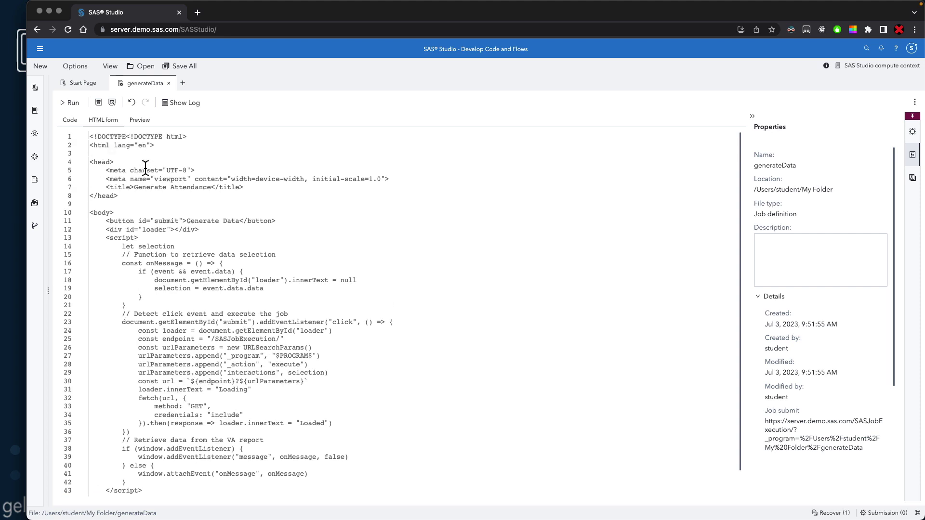
pyautogui.click(129, 196)
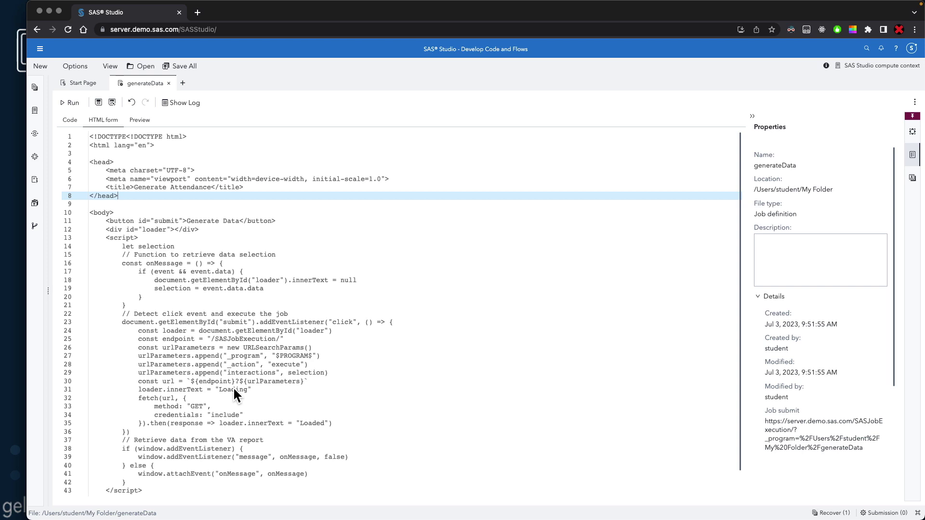
pyautogui.scroll(-1, 232, 386)
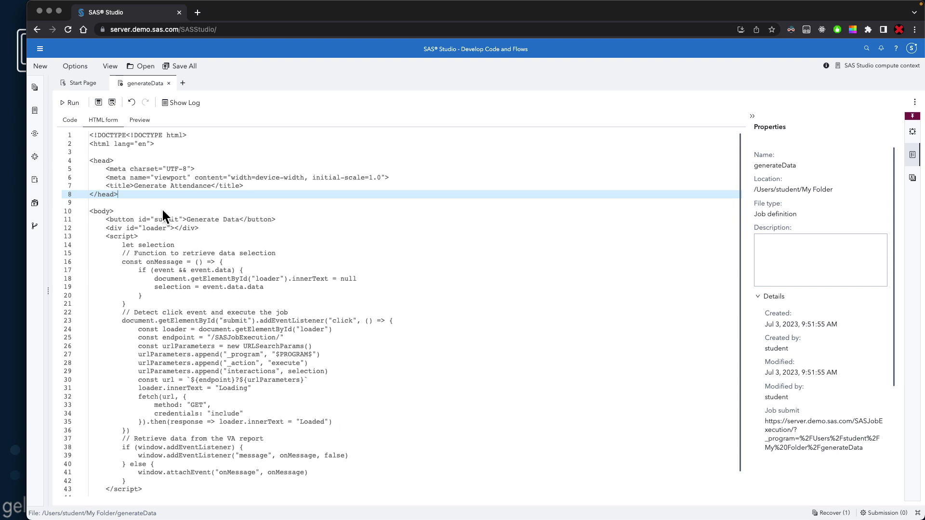
pyautogui.click(40, 49)
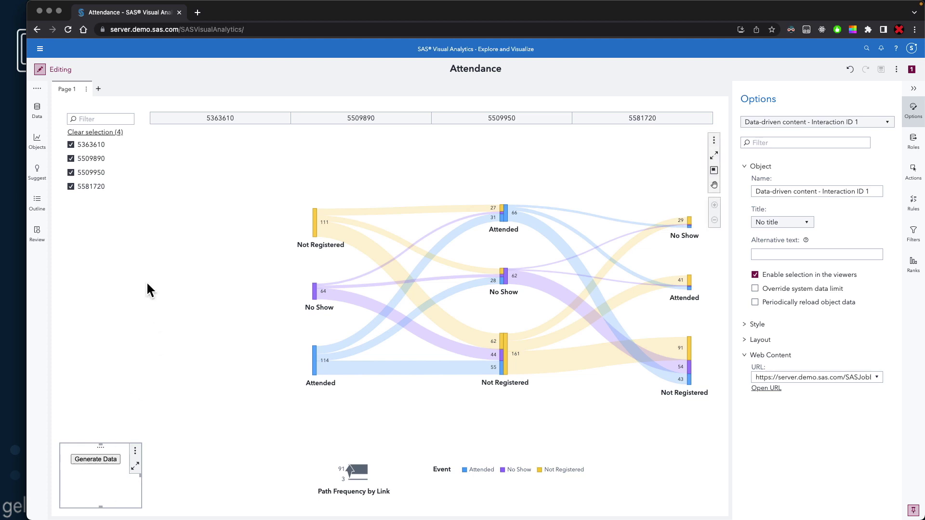
pyautogui.moveTo(100, 158)
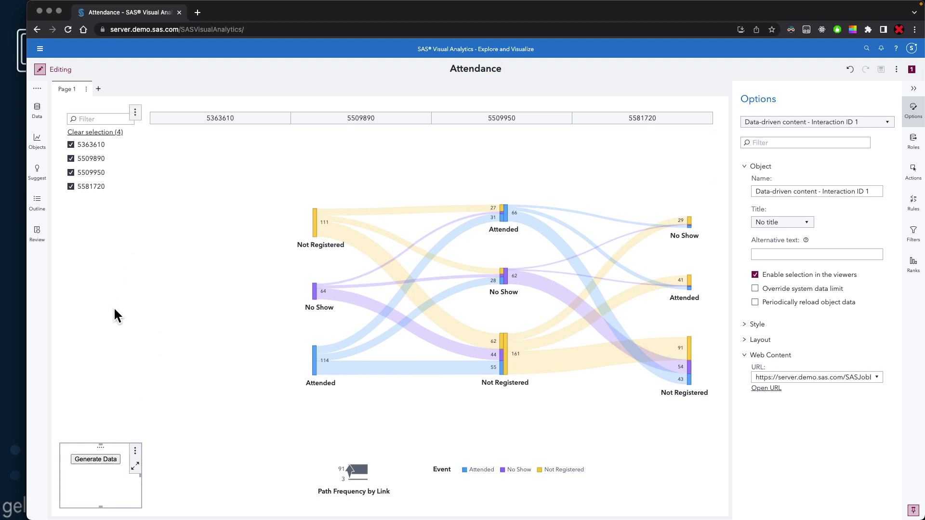
pyautogui.moveTo(431, 320)
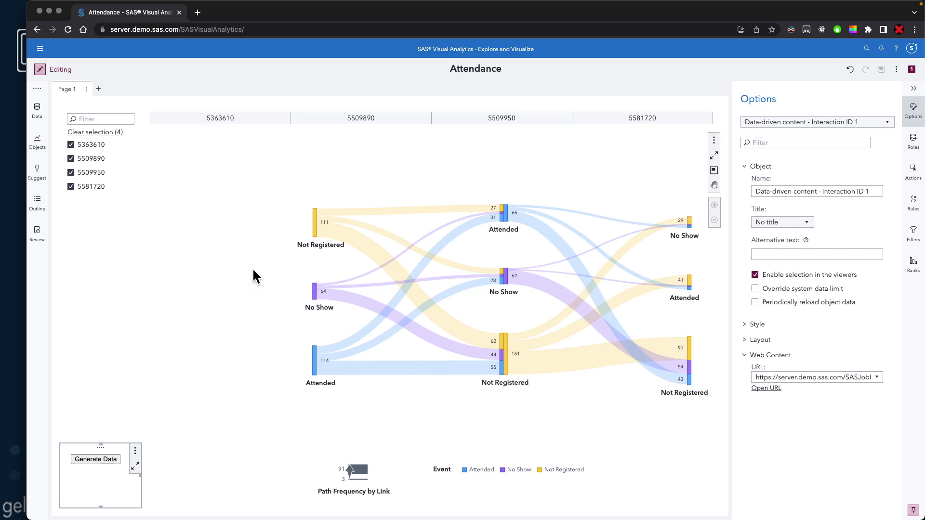
# - Inspect the path analysis chart's options, including its one-second periodic data reload
pyautogui.click(257, 276)
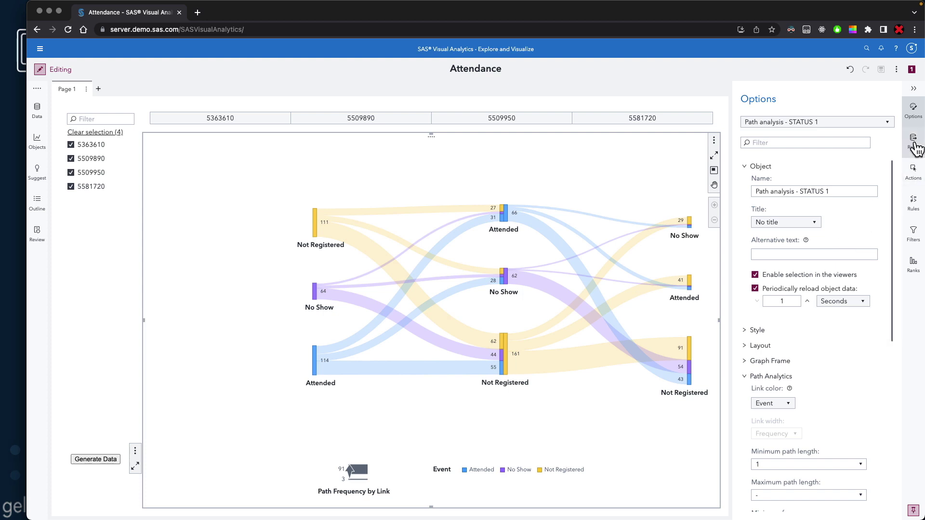
pyautogui.click(913, 116)
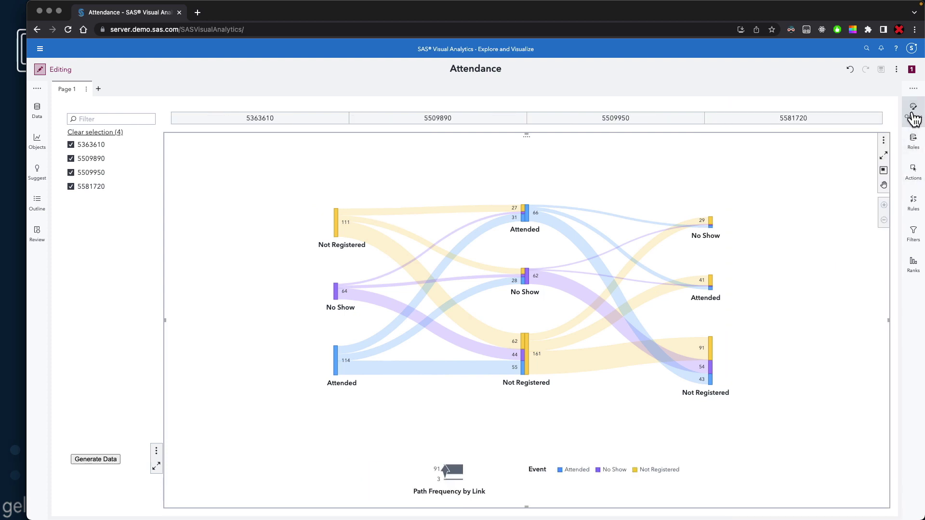
pyautogui.click(914, 114)
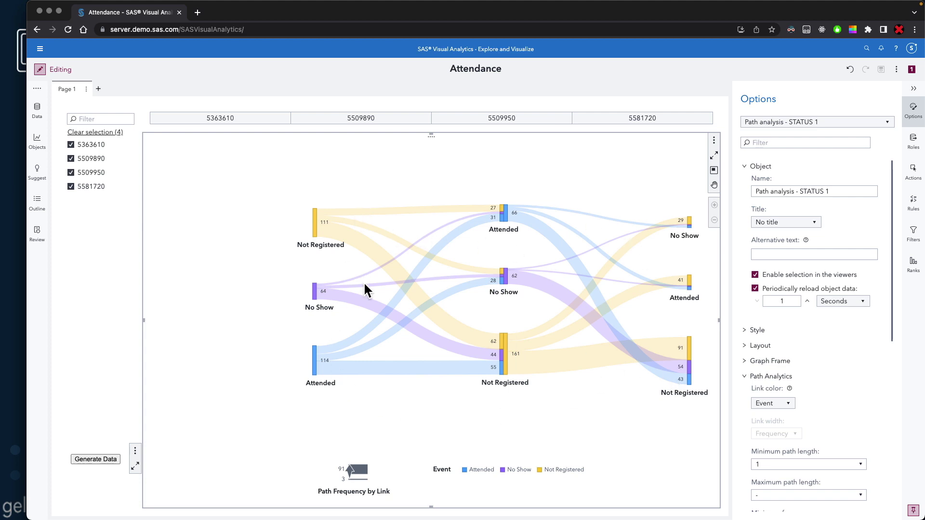
pyautogui.click(39, 73)
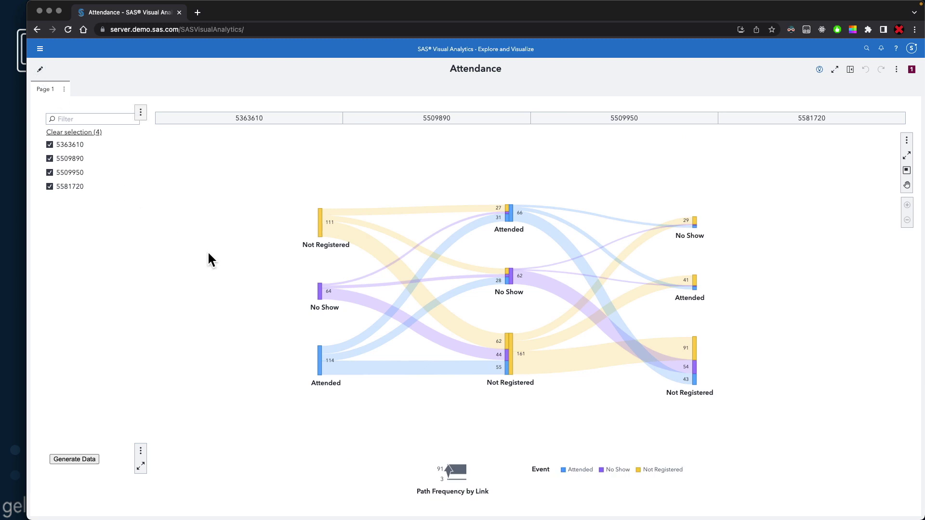